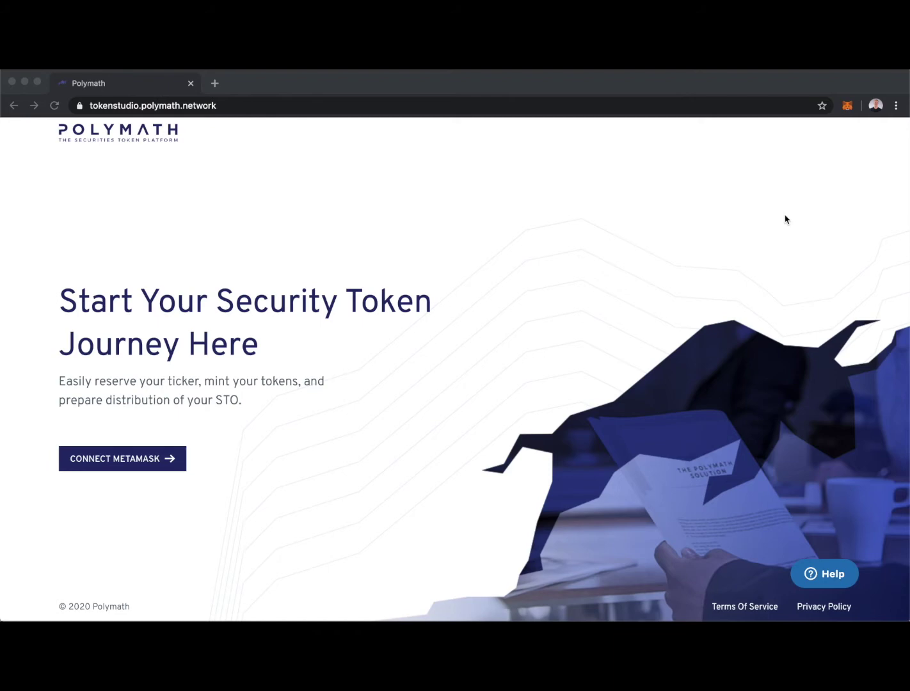
- Check the MetaMask wallet's ETH and POLY balances (700 ETH) and keep Kovan Test Network selected
{"action": "left_click", "coordinate": [847, 105]}
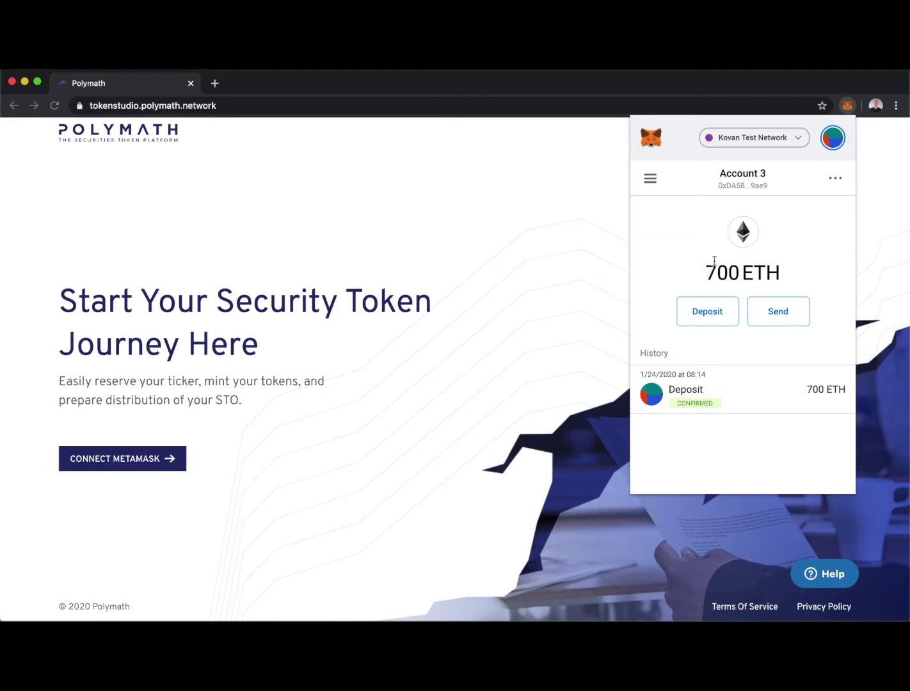
{"action": "left_click", "coordinate": [651, 180]}
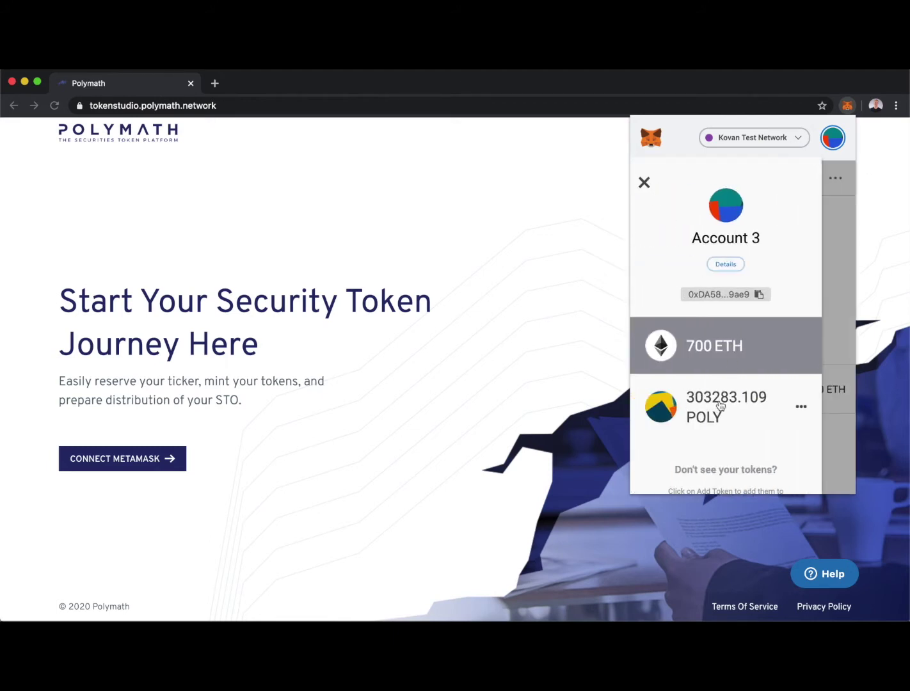
{"action": "left_click", "coordinate": [644, 184]}
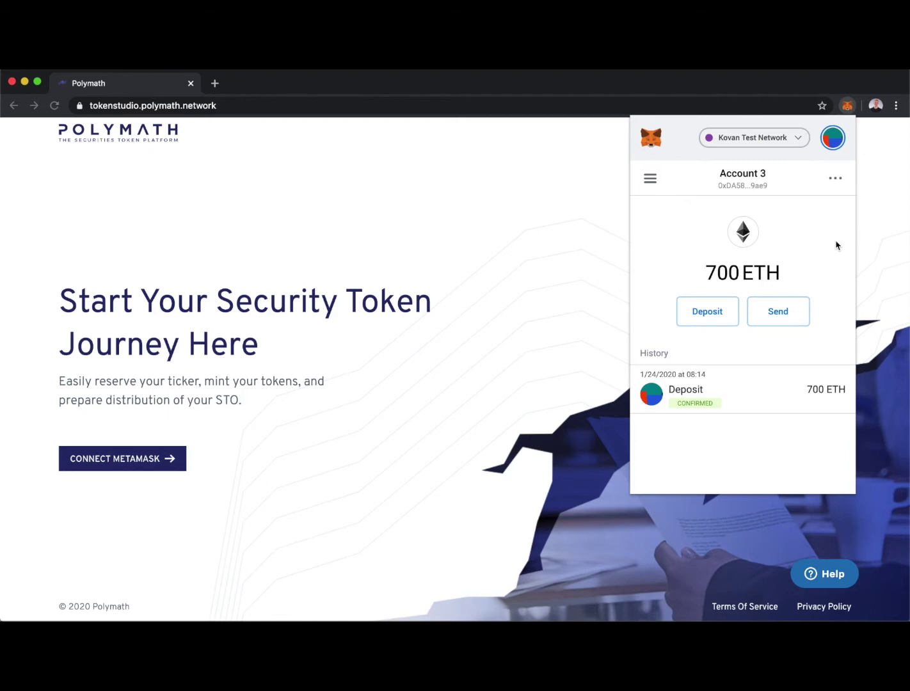
{"action": "left_click", "coordinate": [796, 138]}
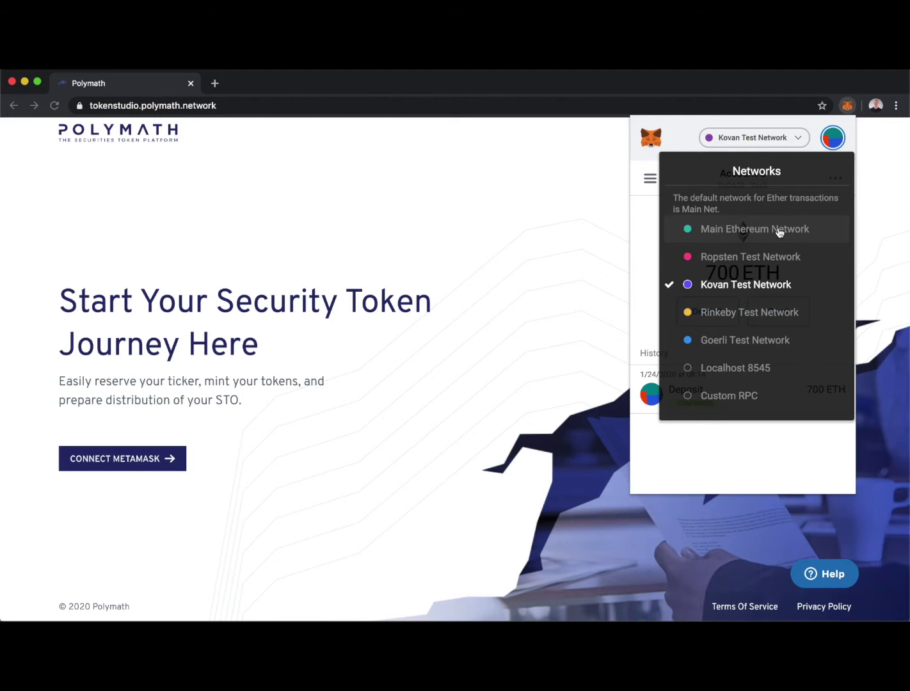
{"action": "left_click", "coordinate": [655, 209]}
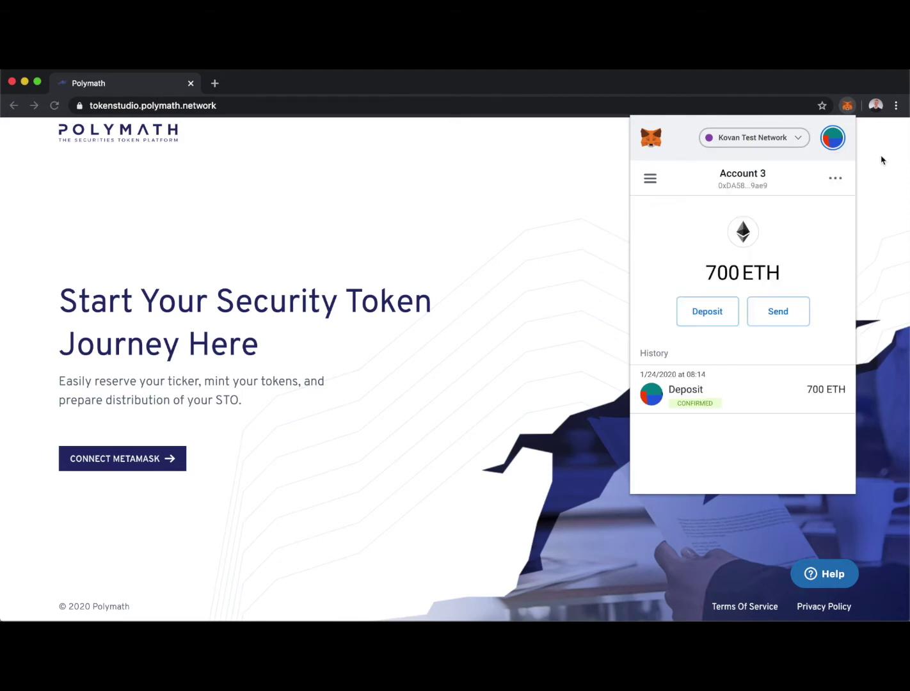
- Connect MetaMask to Polymath Token Studio and sign the sign-in message
{"action": "left_click", "coordinate": [882, 160]}
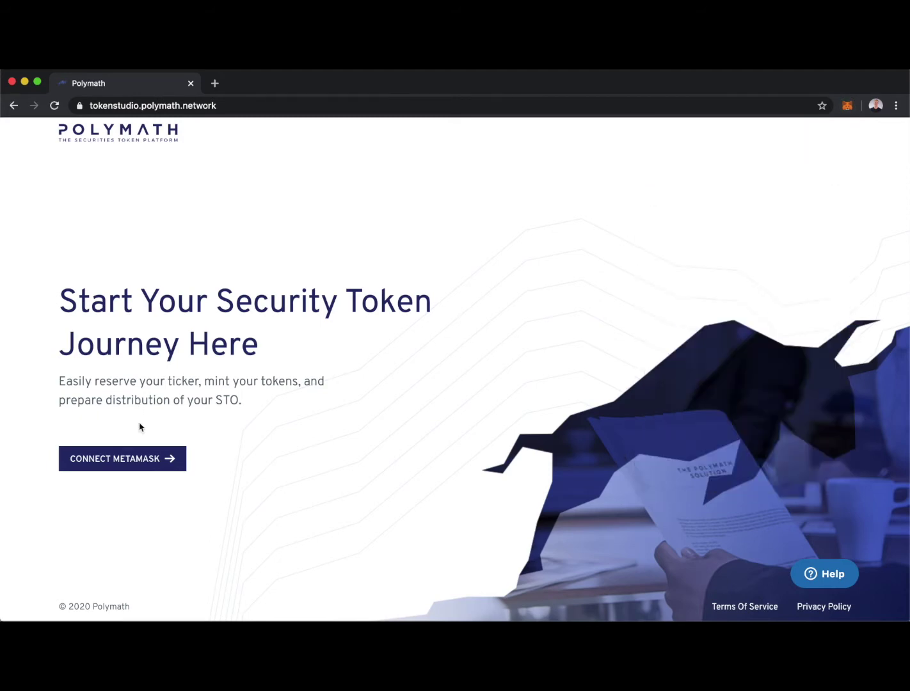
{"action": "left_click", "coordinate": [140, 460]}
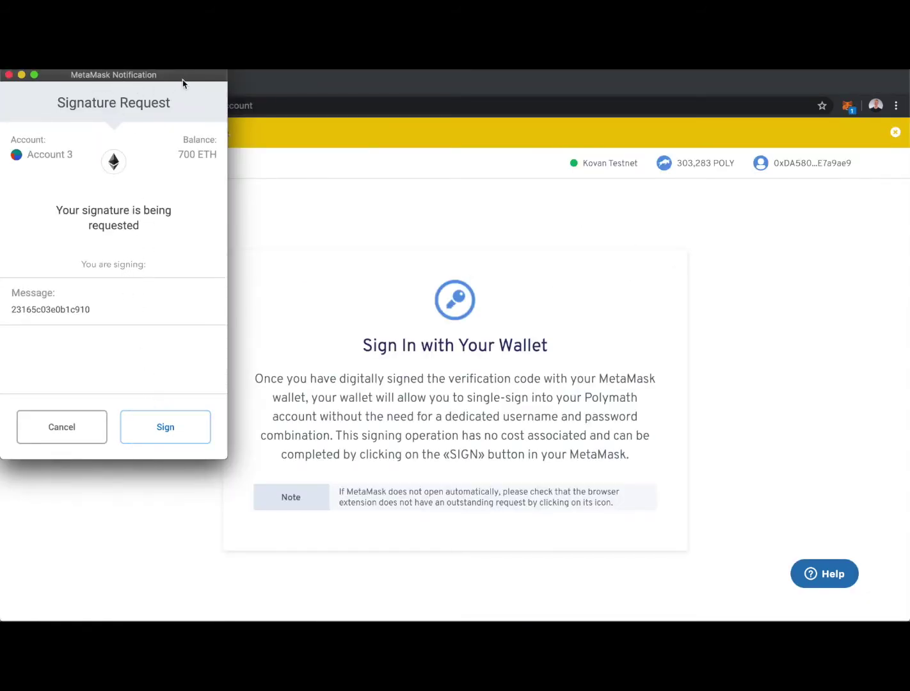
{"action": "left_click_drag", "start_coordinate": [182, 83], "coordinate": [230, 172]}
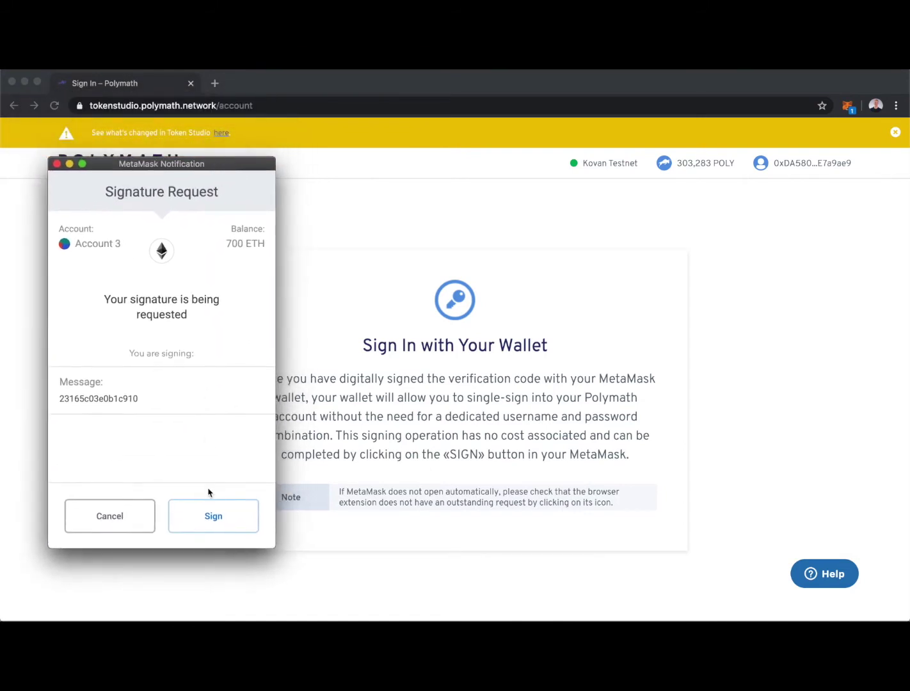
{"action": "left_click", "coordinate": [211, 517]}
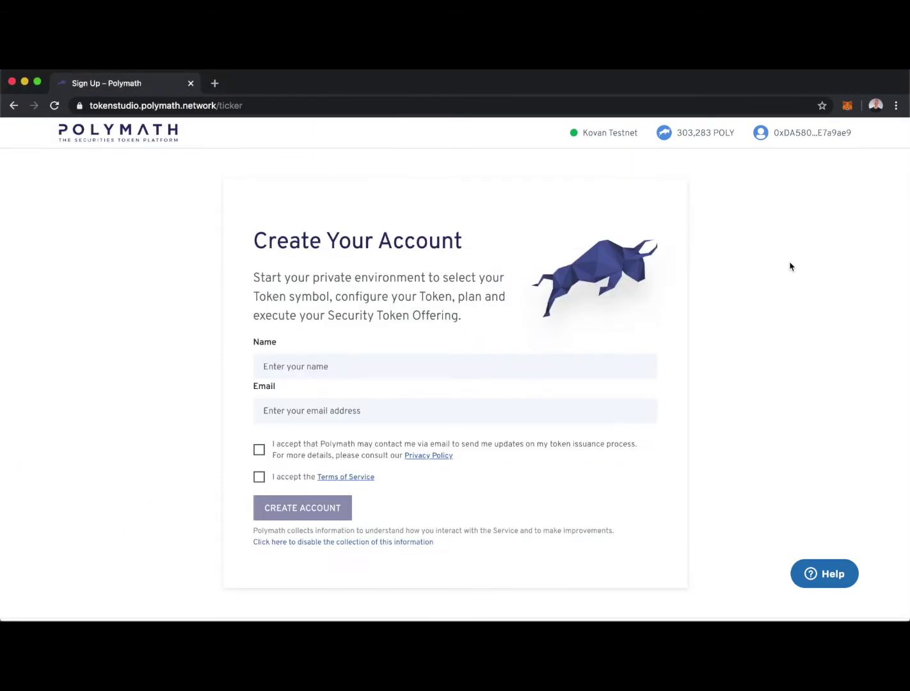
- Create the account with the user's full name and e-mail, accept both checkboxes, and send verification
{"action": "key", "text": "Tab"}
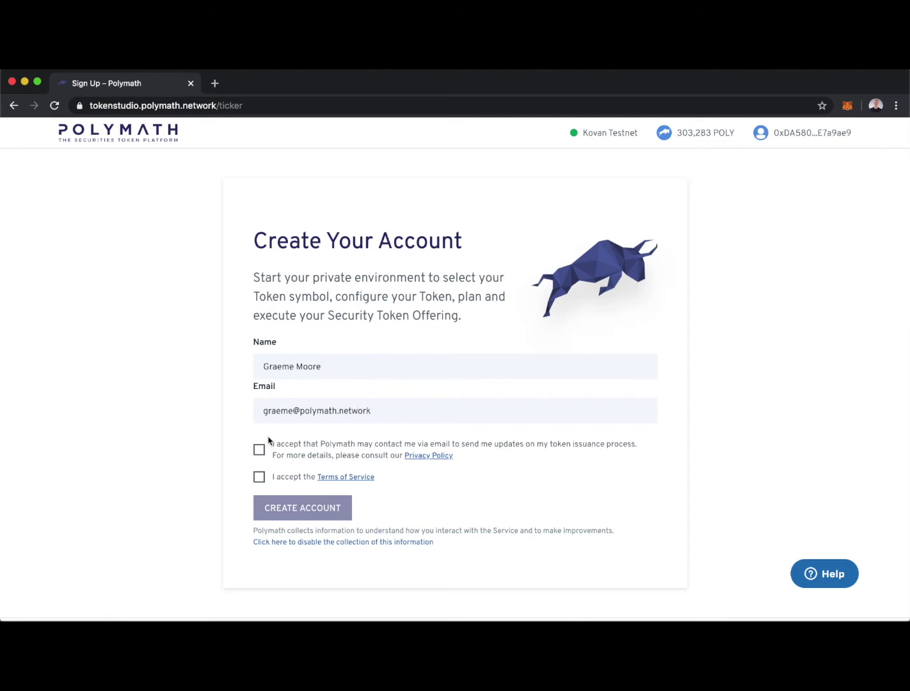
{"action": "left_click", "coordinate": [258, 450]}
{"action": "left_click", "coordinate": [260, 478]}
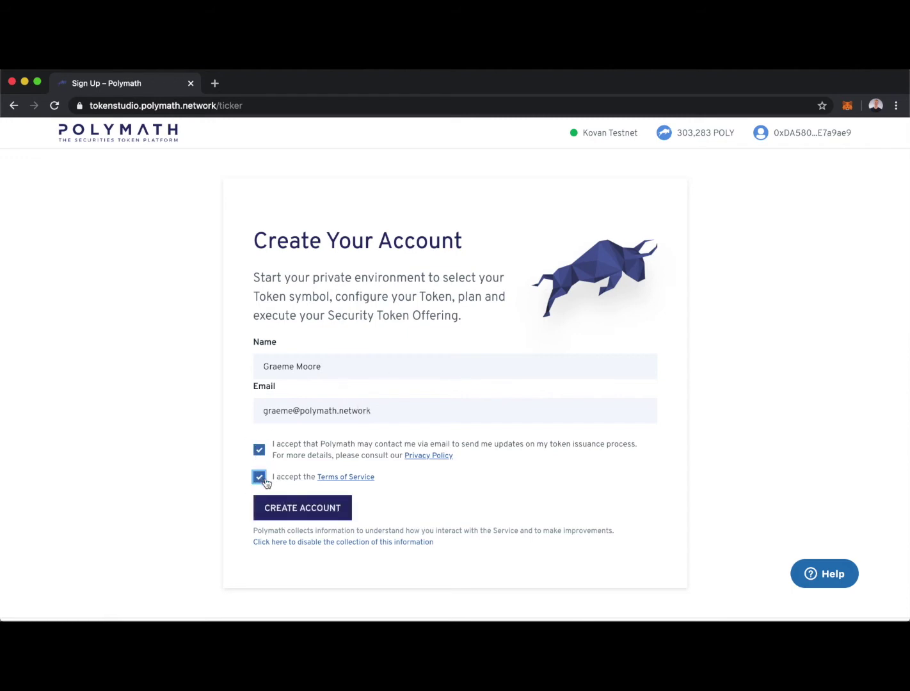
{"action": "left_click", "coordinate": [301, 508]}
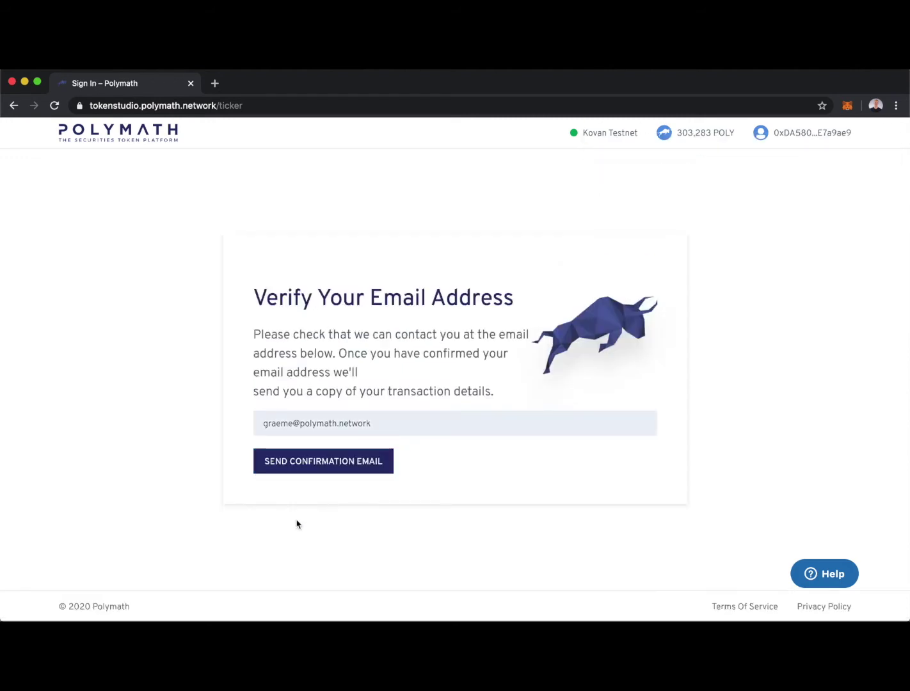
{"action": "left_click", "coordinate": [324, 461]}
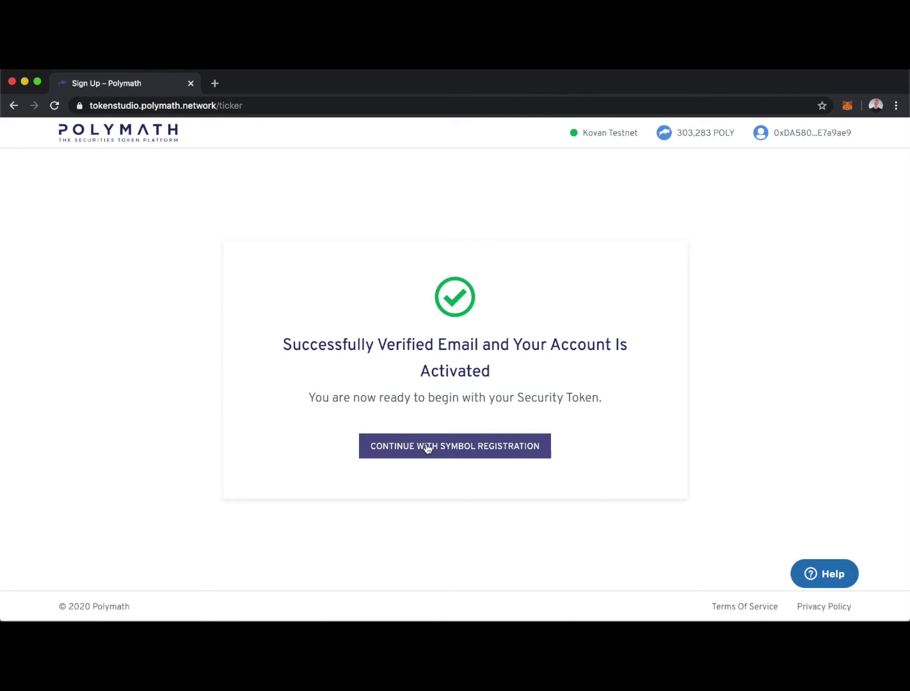
- Enter CORP as the token symbol on the reservation page; it is flagged as existing
{"action": "left_click", "coordinate": [464, 448]}
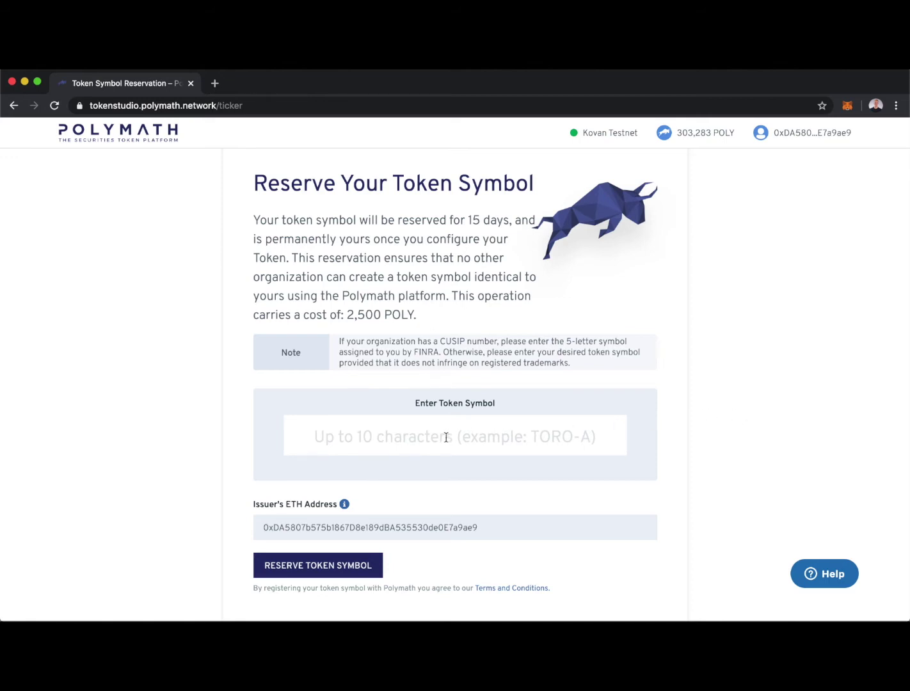
{"action": "left_click", "coordinate": [446, 438]}
{"action": "type", "text": "CORP"}
{"action": "left_click", "coordinate": [715, 424]}
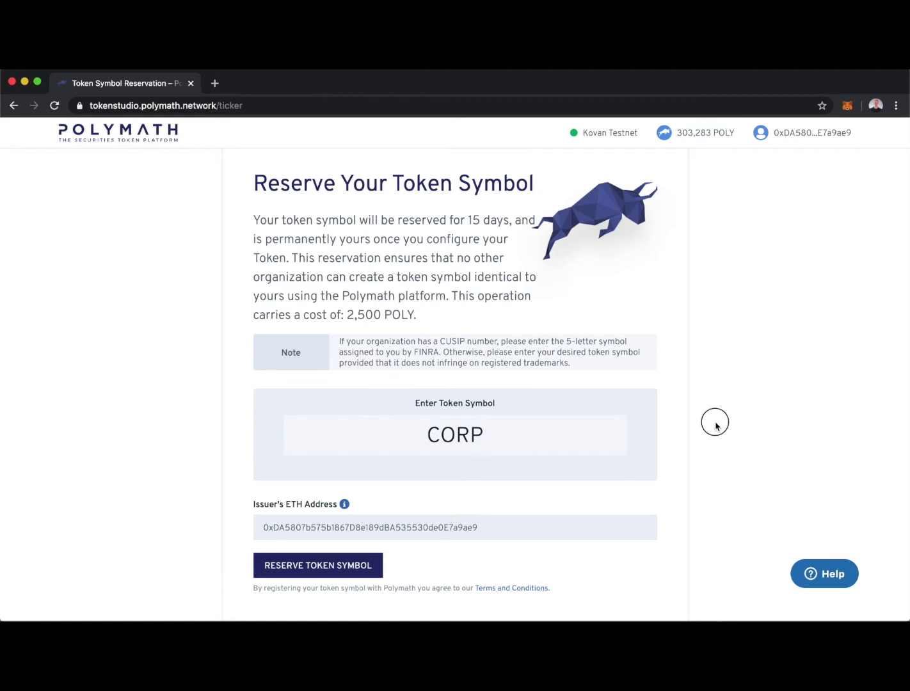
{"action": "scroll", "coordinate": [715, 429], "scroll_direction": "down", "scroll_amount": 1}
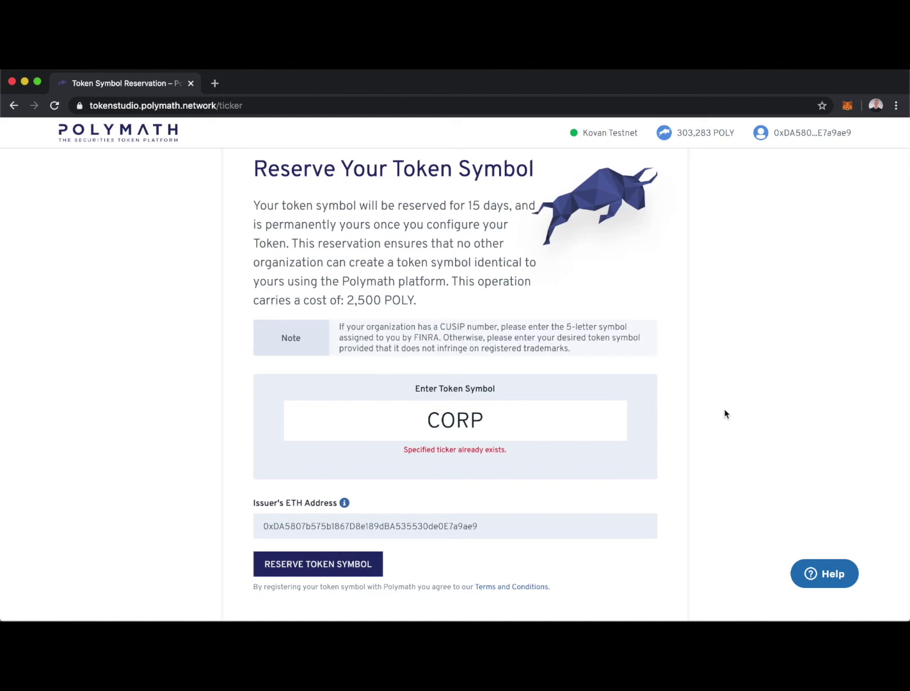
- Change the token symbol from CORP to CONFIG so it validates without a warning
{"action": "left_click", "coordinate": [510, 421]}
{"action": "key", "text": "BackSpace"}
{"action": "key", "text": "BackSpace"}
{"action": "type", "text": "NFIG"}
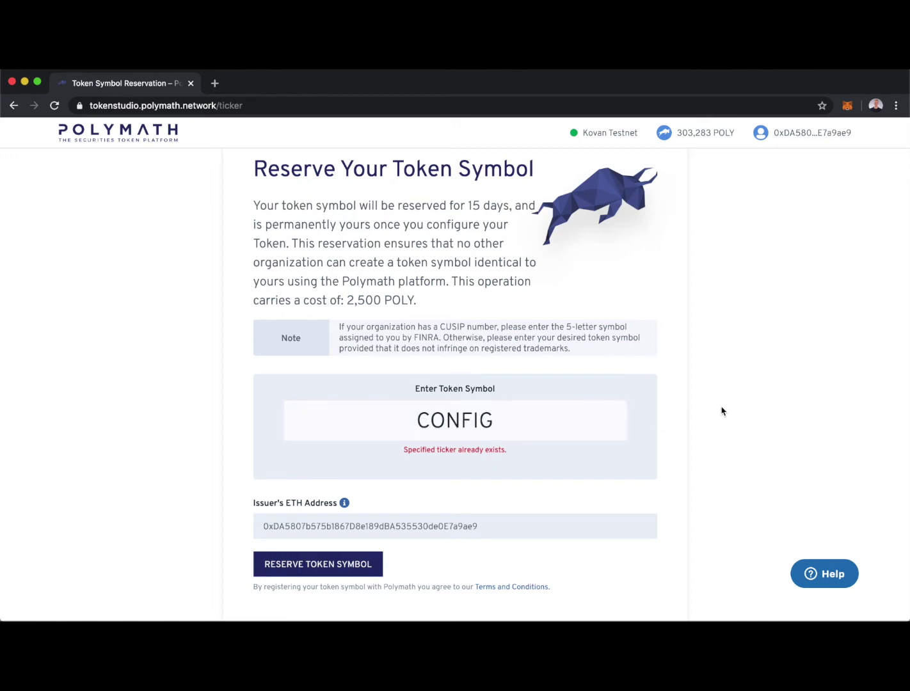
{"action": "left_click", "coordinate": [721, 411]}
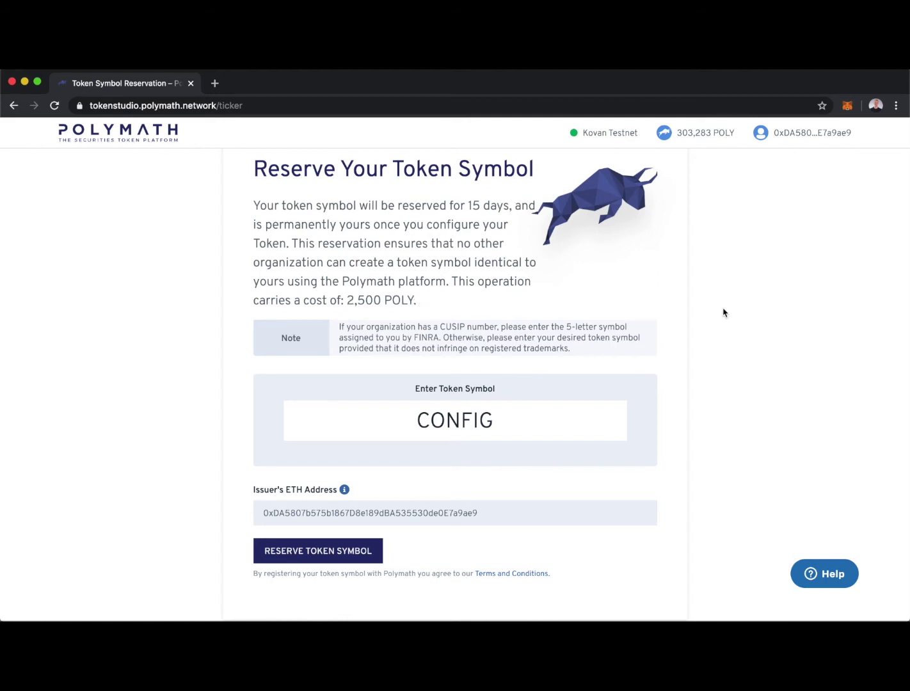
{"action": "left_click_drag", "start_coordinate": [468, 202], "coordinate": [507, 209]}
{"action": "left_click", "coordinate": [481, 232]}
- Reserve CONFIG for 2,500 POLY, approving both MetaMask transactions, then continue to the dashboard
{"action": "left_click", "coordinate": [326, 553]}
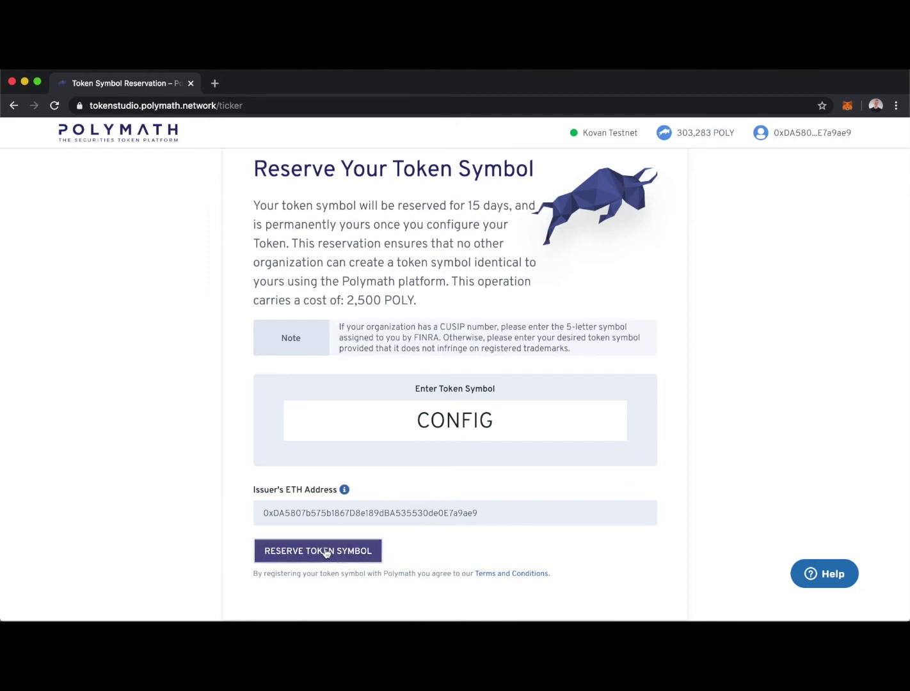
{"action": "scroll", "coordinate": [592, 412], "scroll_direction": "down", "scroll_amount": 1}
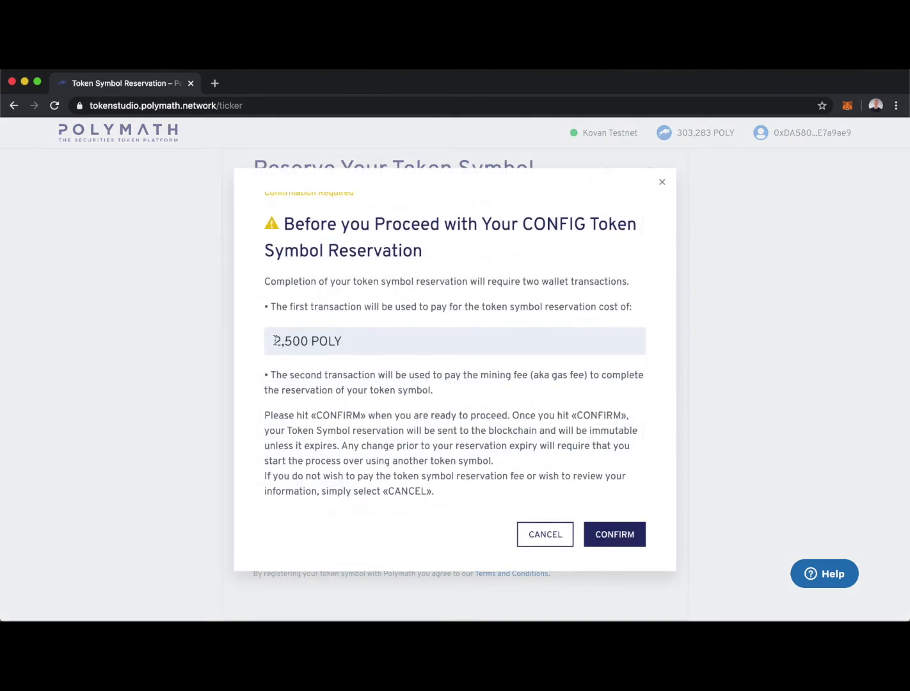
{"action": "left_click", "coordinate": [609, 533]}
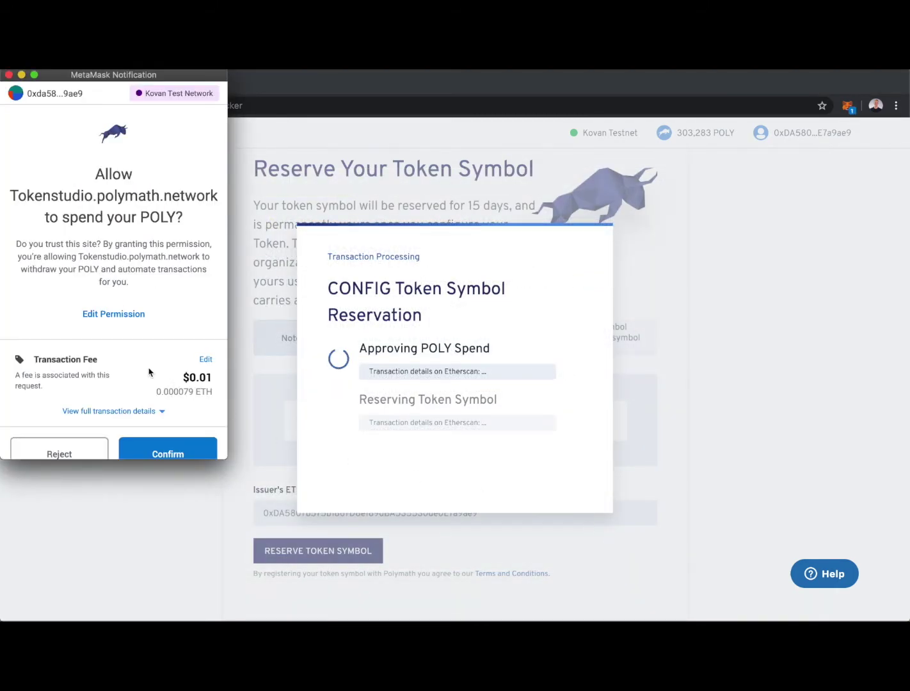
{"action": "scroll", "coordinate": [151, 372], "scroll_direction": "down", "scroll_amount": 2}
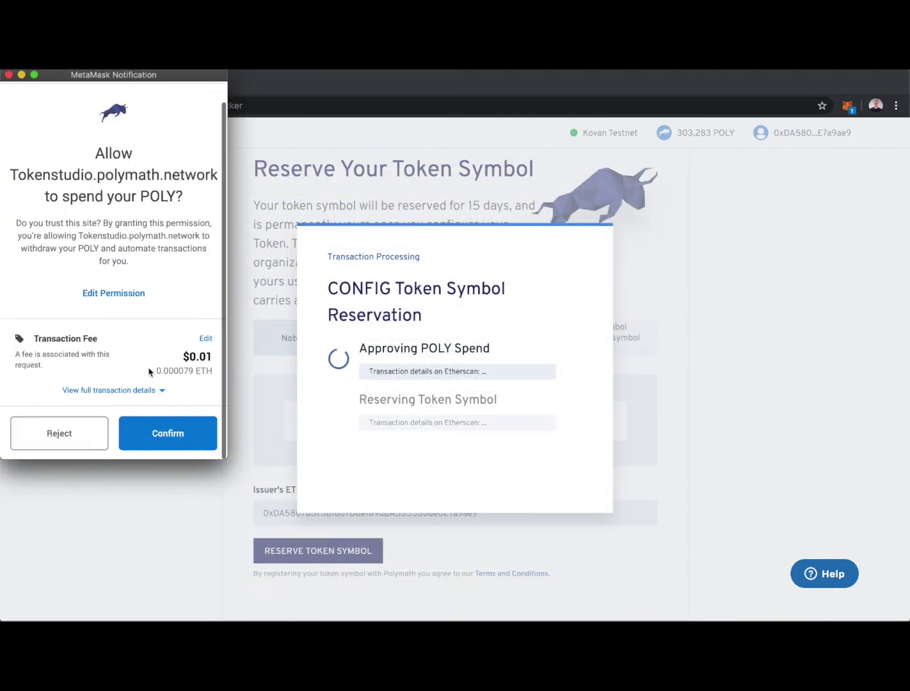
{"action": "left_click", "coordinate": [169, 435]}
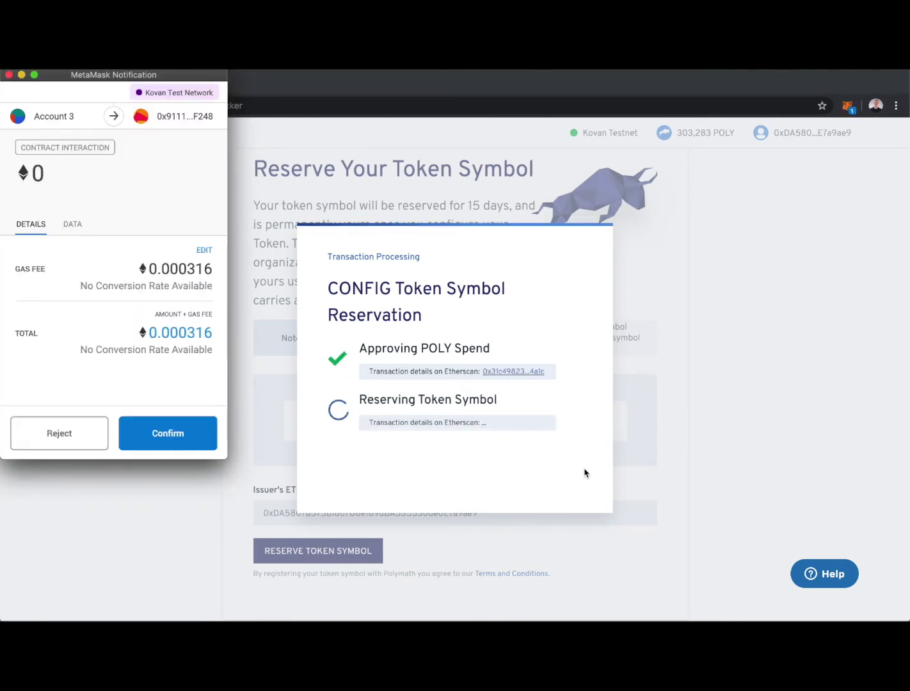
{"action": "left_click", "coordinate": [159, 431]}
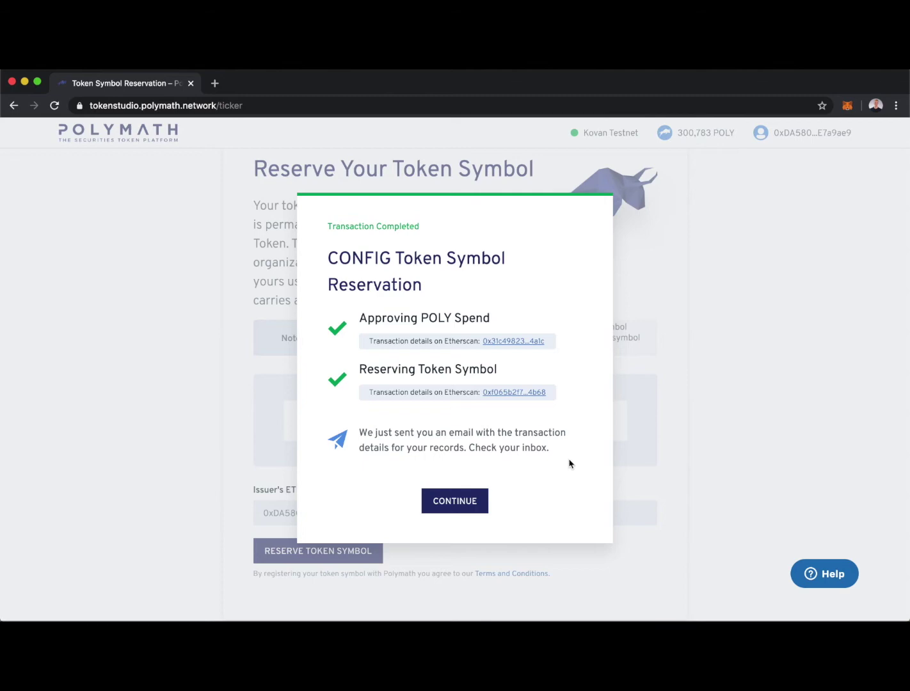
{"action": "left_click", "coordinate": [452, 503]}
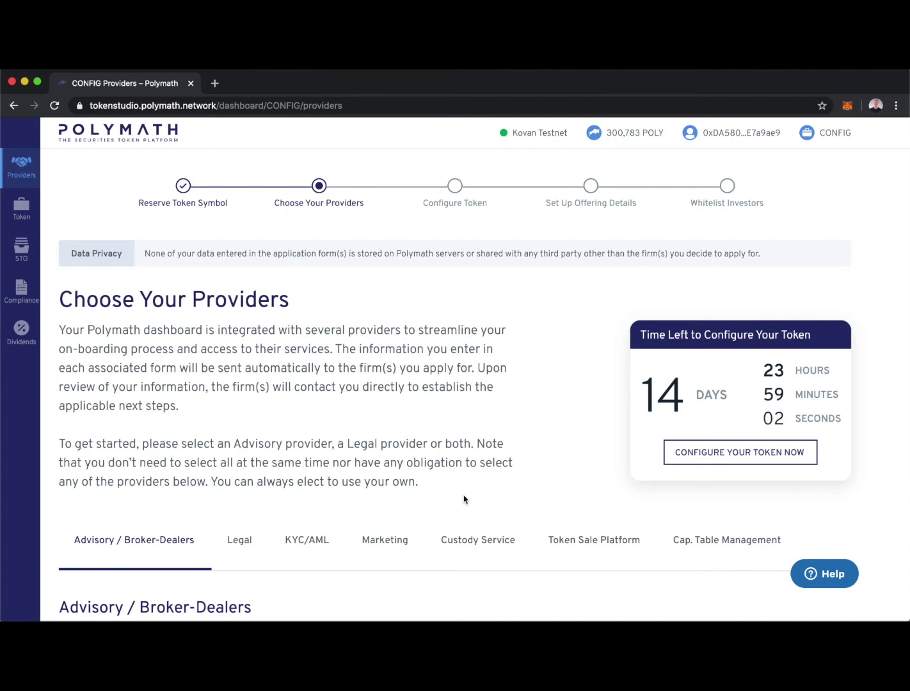
- Proceed from Choose Your Providers through Before You Proceed to the token configuration form
{"action": "left_click", "coordinate": [750, 454]}
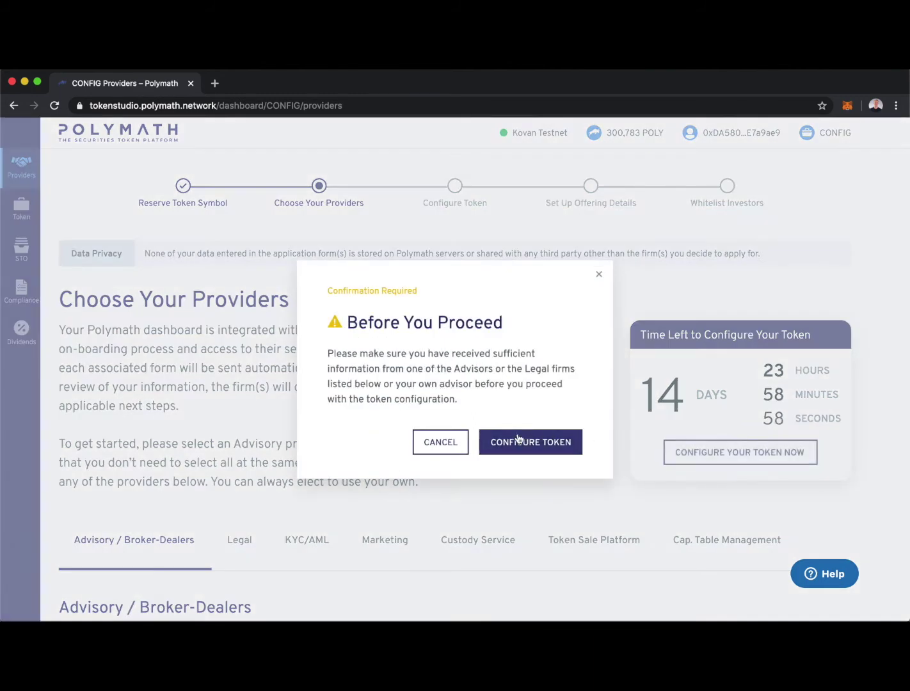
{"action": "left_click", "coordinate": [518, 440]}
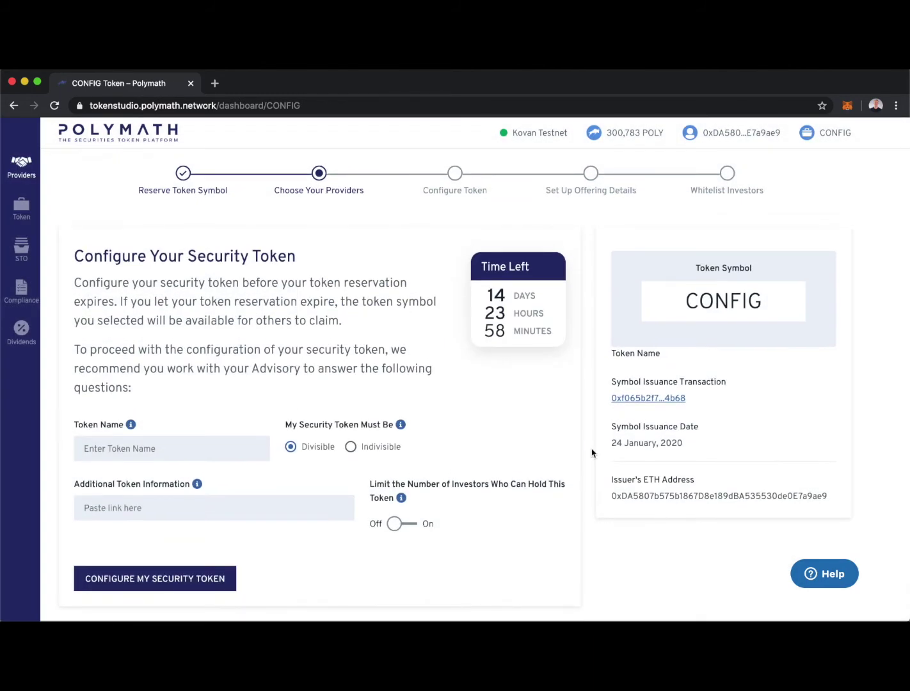
- Name the token 'Configure Inc.' and leave it Divisible after briefly selecting Indivisible
{"action": "left_click", "coordinate": [114, 452]}
{"action": "type", "text": "Conf"}
{"action": "type", "text": "igure Inc."}
{"action": "key", "text": "Tab"}
{"action": "left_click", "coordinate": [350, 447]}
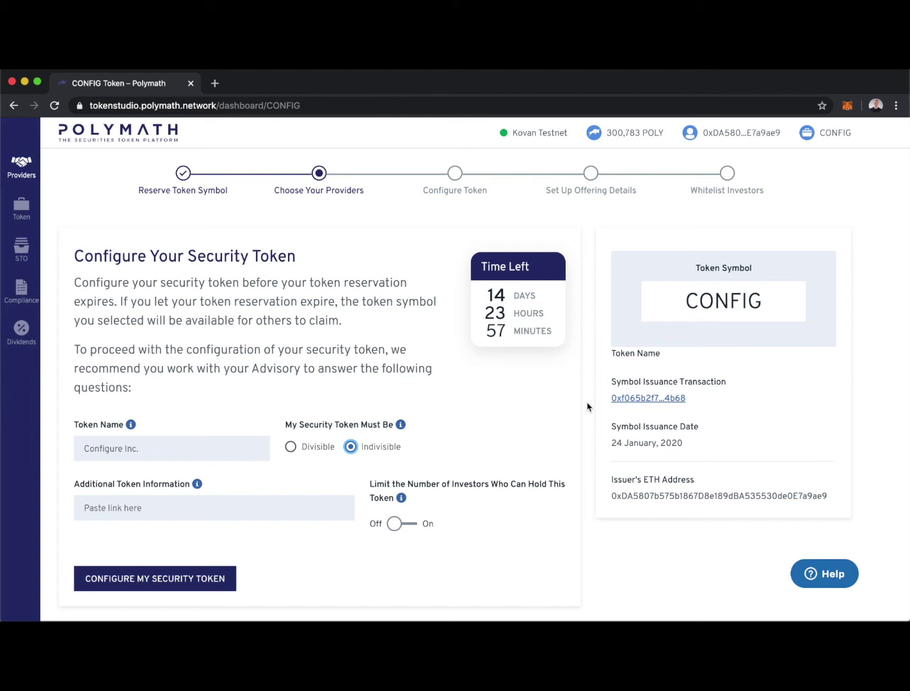
{"action": "left_click", "coordinate": [291, 447]}
{"action": "left_click", "coordinate": [83, 508]}
{"action": "type", "text": "https://po"}
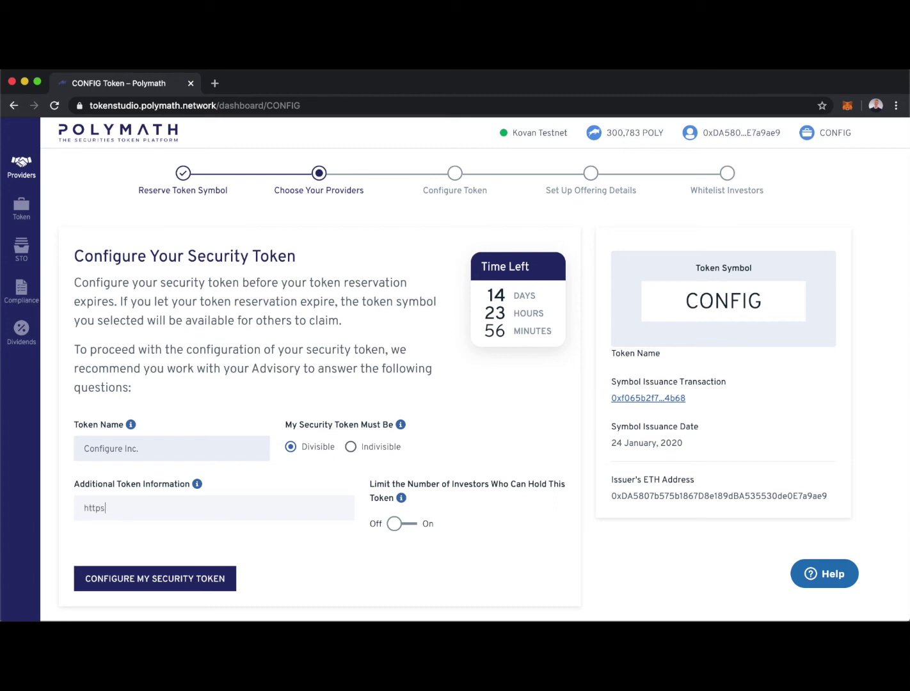
{"action": "type", "text": "lymath.network"}
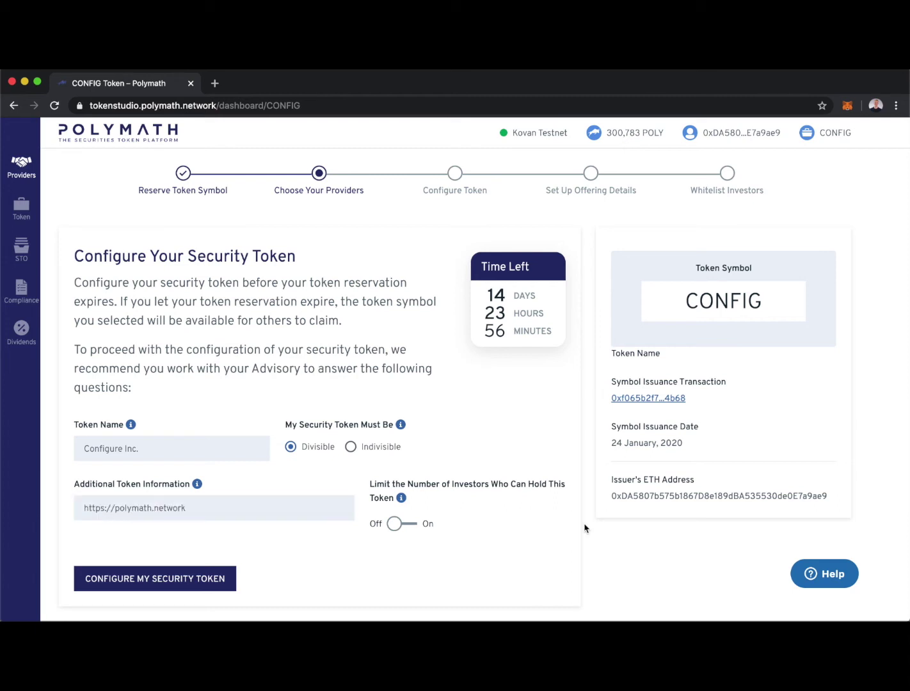
{"action": "scroll", "coordinate": [580, 528], "scroll_direction": "down", "scroll_amount": 1}
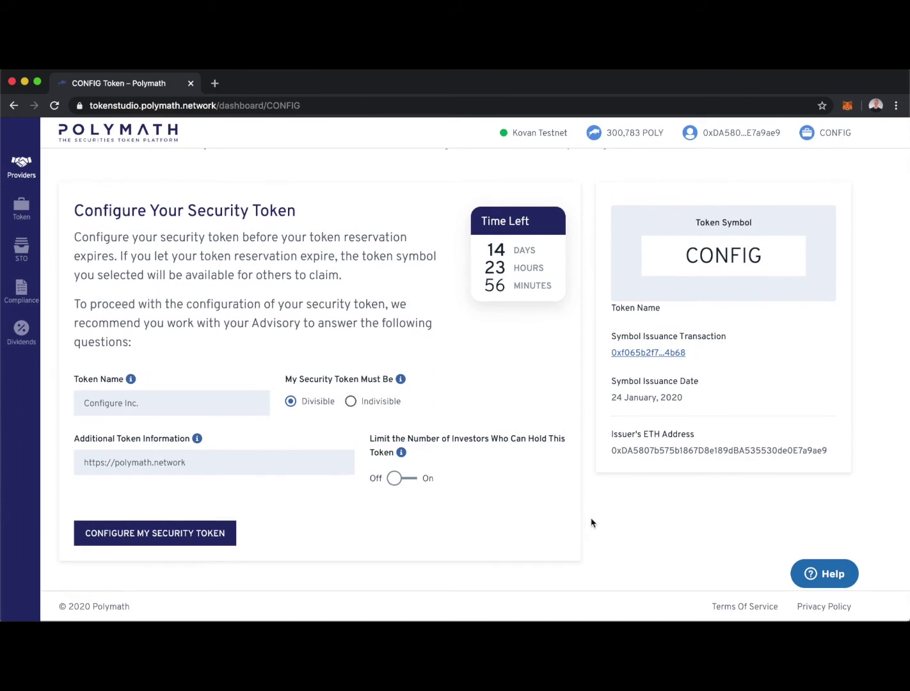
- Turn on the investor limit and set Max. Number of Investors to 1,999
{"action": "left_click", "coordinate": [408, 481]}
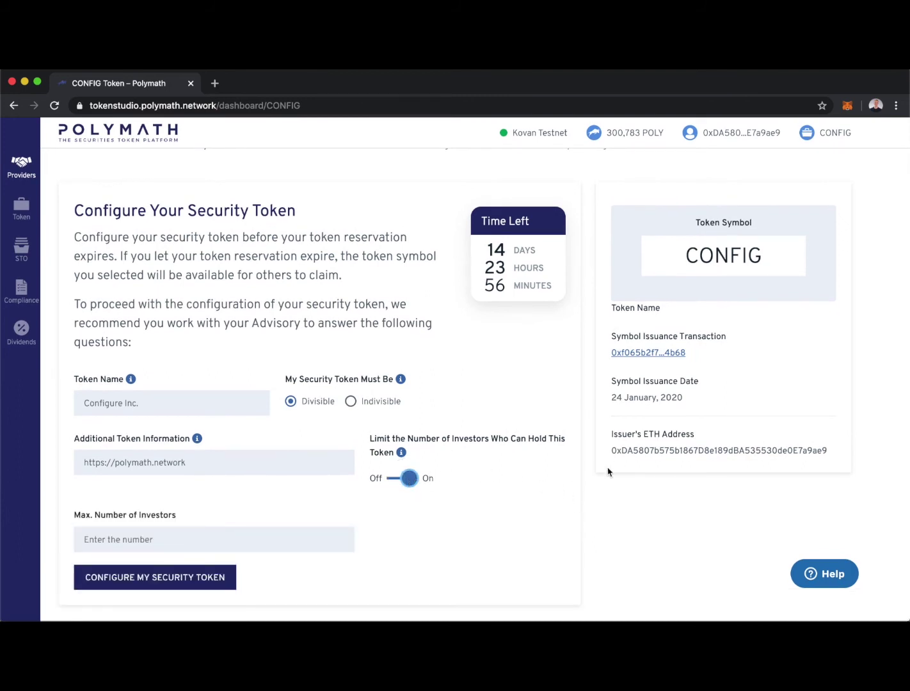
{"action": "scroll", "coordinate": [586, 498], "scroll_direction": "down", "scroll_amount": 1}
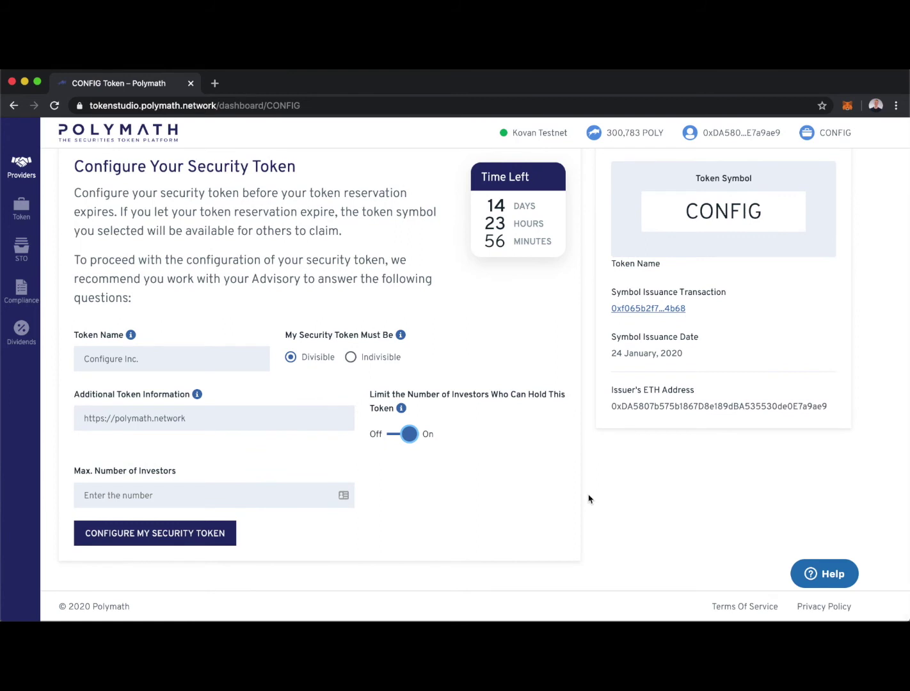
{"action": "left_click", "coordinate": [112, 495]}
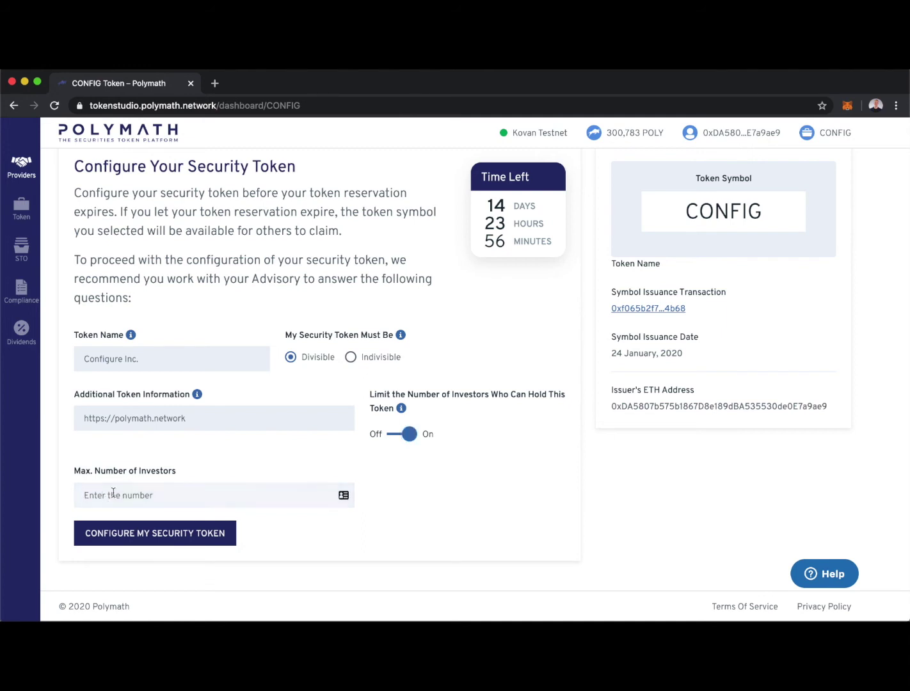
{"action": "type", "text": "1,999"}
{"action": "left_click", "coordinate": [472, 462]}
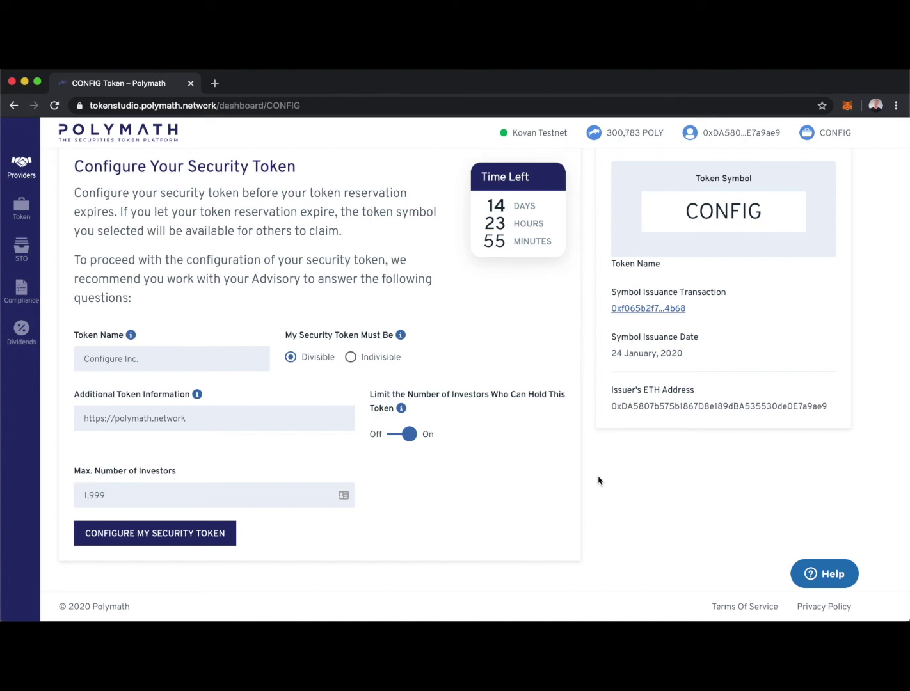
- Submit the CONFIG configuration, accept the 10,000 POLY cost, and confirm the MetaMask transaction
{"action": "left_click", "coordinate": [161, 540]}
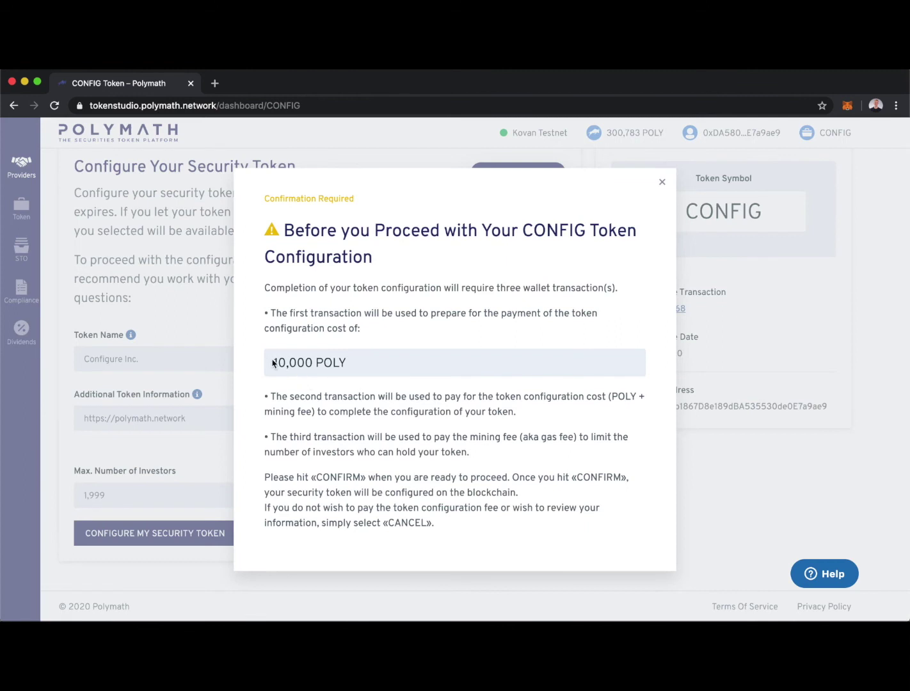
{"action": "scroll", "coordinate": [618, 431], "scroll_direction": "down", "scroll_amount": 1}
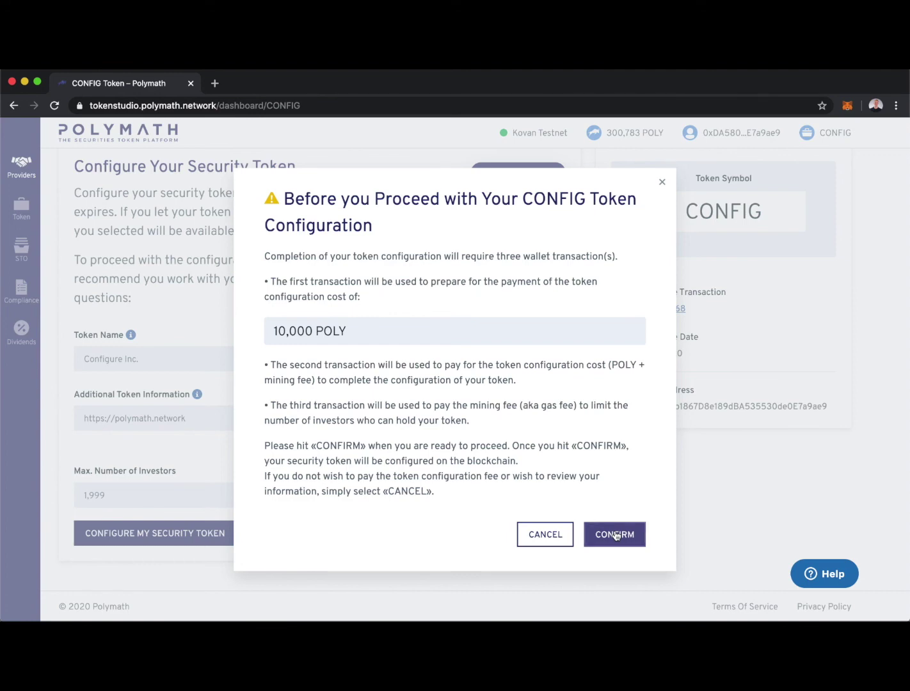
{"action": "left_click", "coordinate": [615, 536]}
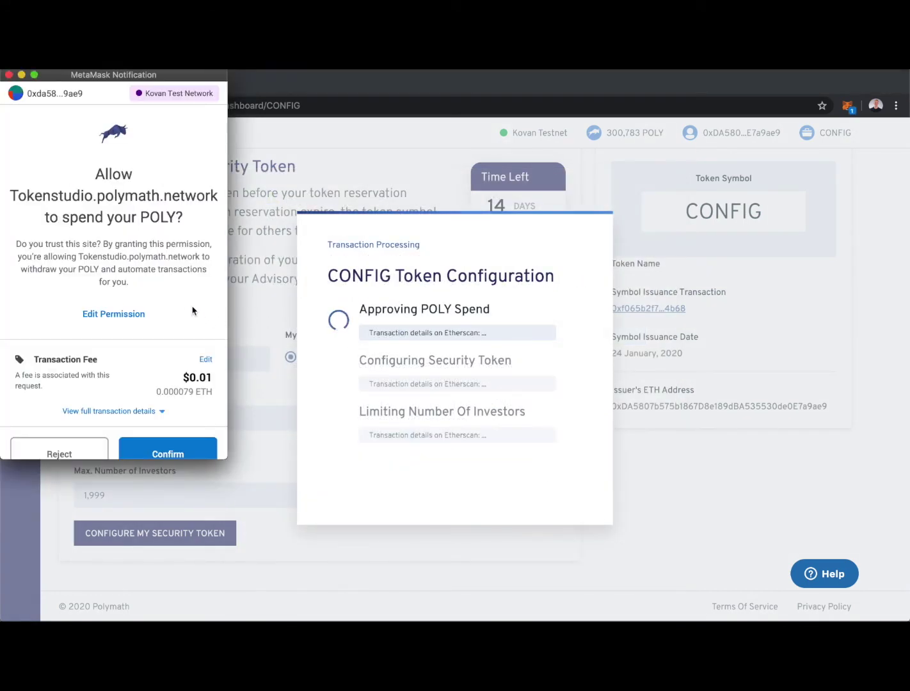
{"action": "scroll", "coordinate": [187, 311], "scroll_direction": "down", "scroll_amount": 2}
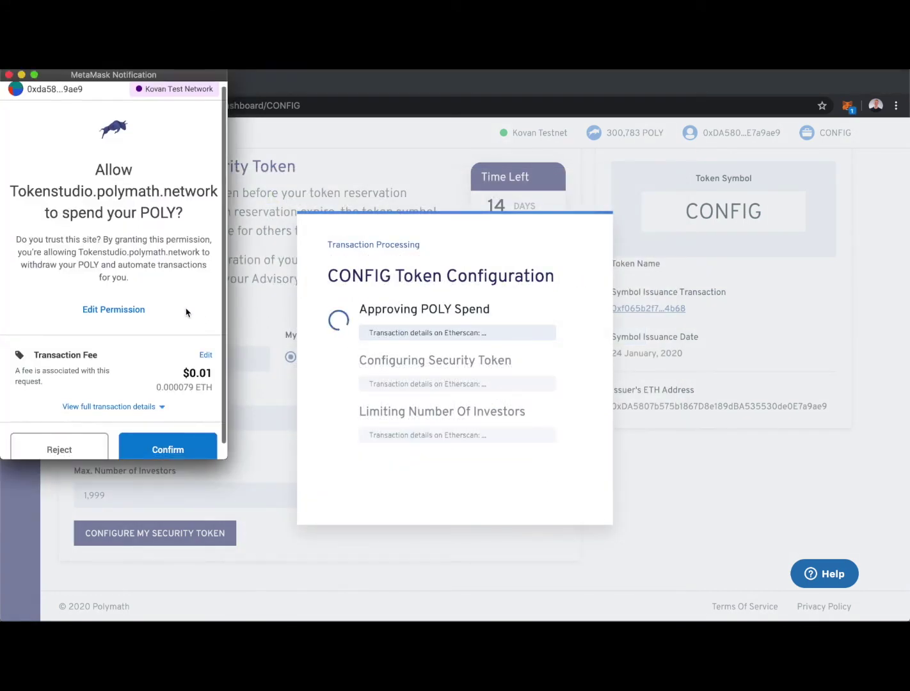
{"action": "left_click", "coordinate": [168, 433]}
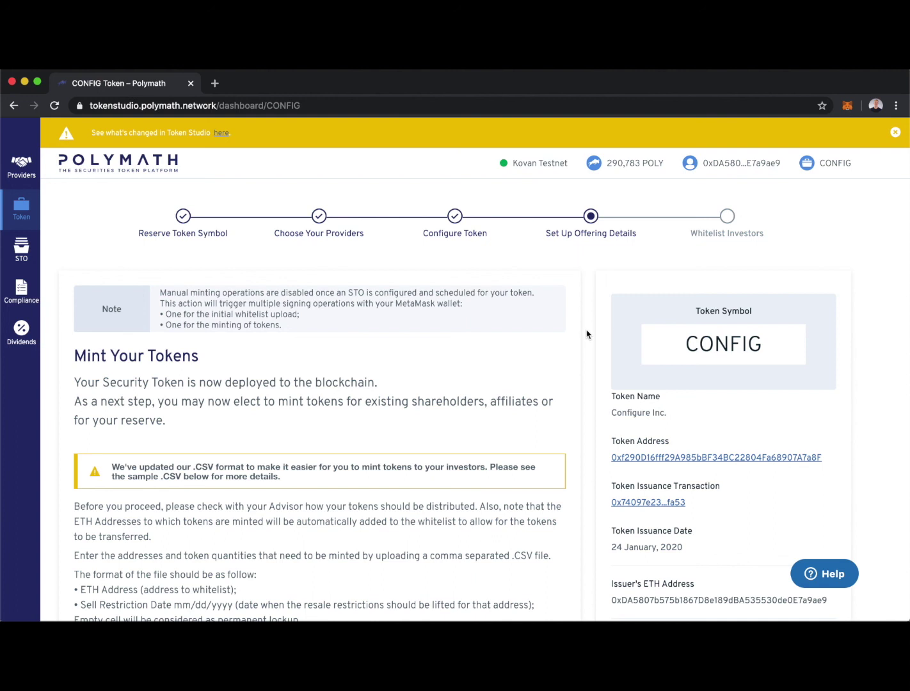
{"action": "scroll", "coordinate": [588, 346], "scroll_direction": "down", "scroll_amount": 3}
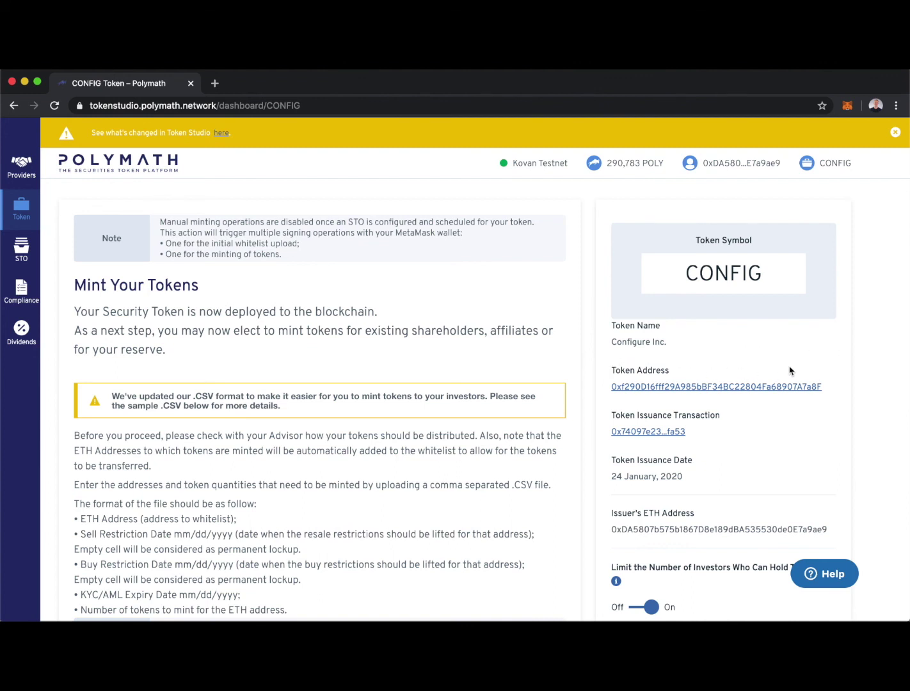
- Follow the CONFIG Token Address link to Etherscan and browse the Contract tab's verified source code
{"action": "left_click", "coordinate": [734, 393]}
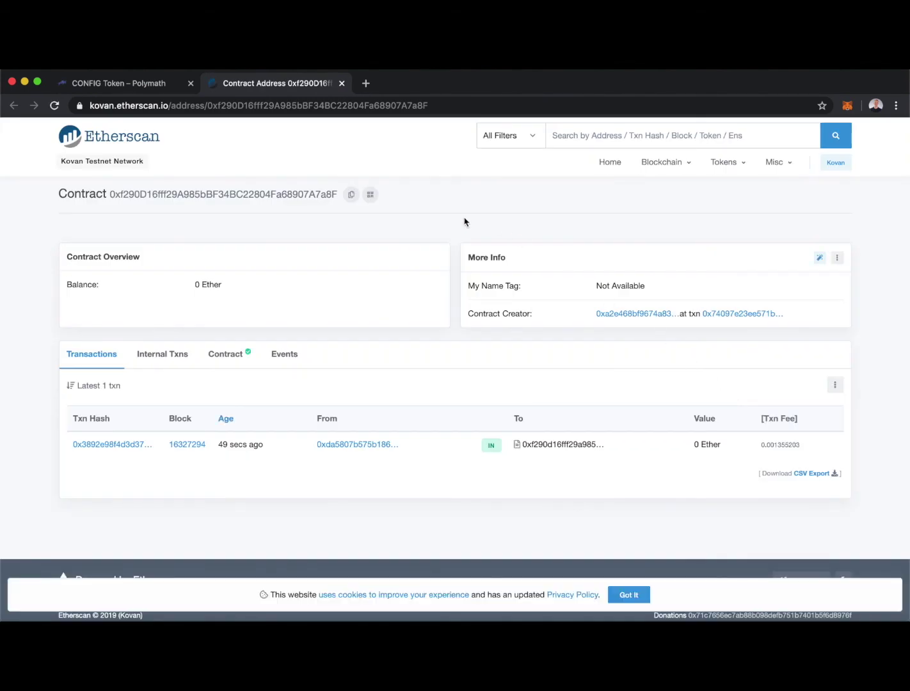
{"action": "left_click", "coordinate": [221, 354]}
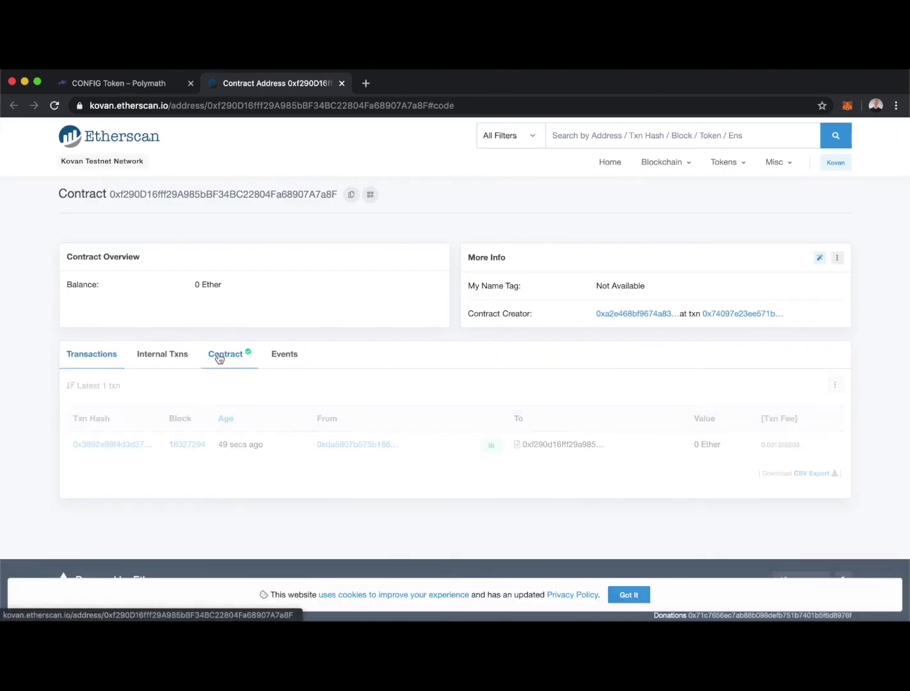
{"action": "scroll", "coordinate": [455, 333], "scroll_direction": "down", "scroll_amount": 1}
{"action": "scroll", "coordinate": [455, 333], "scroll_direction": "down", "scroll_amount": 15}
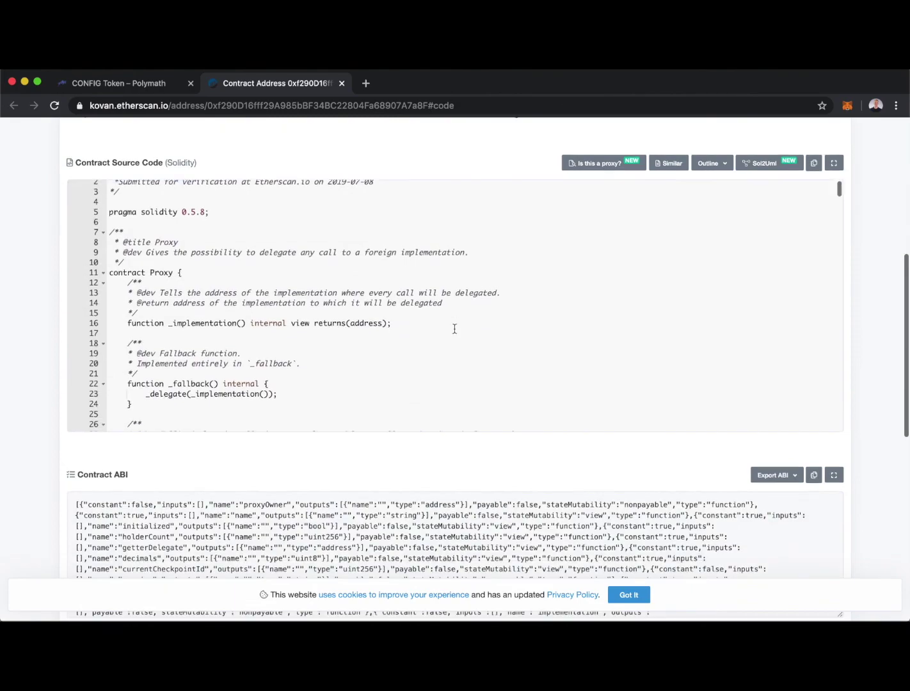
{"action": "scroll", "coordinate": [450, 329], "scroll_direction": "down", "scroll_amount": 20}
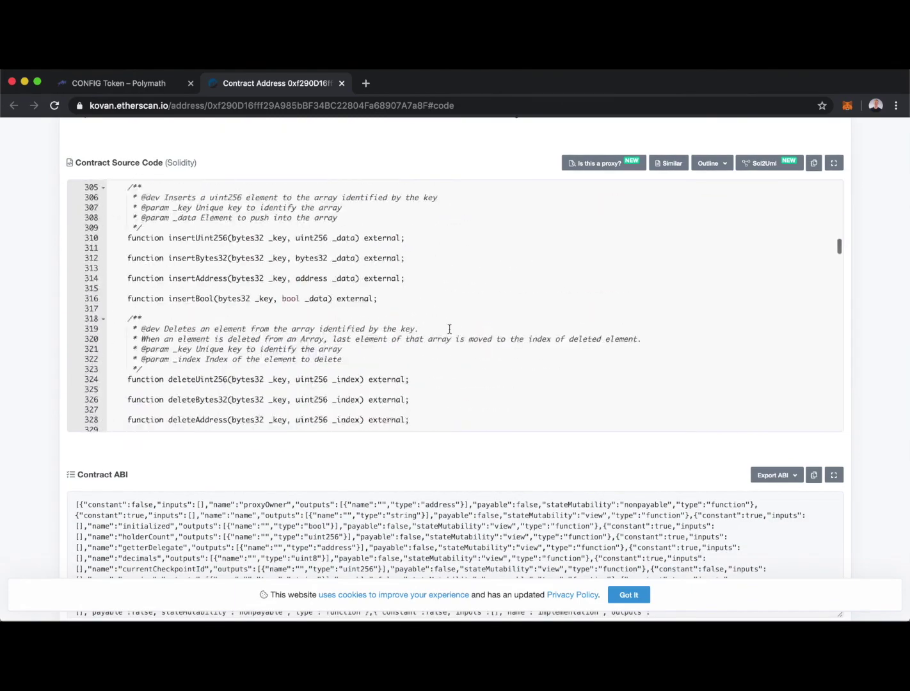
{"action": "scroll", "coordinate": [449, 329], "scroll_direction": "down", "scroll_amount": 9}
{"action": "scroll", "coordinate": [447, 325], "scroll_direction": "up", "scroll_amount": 20}
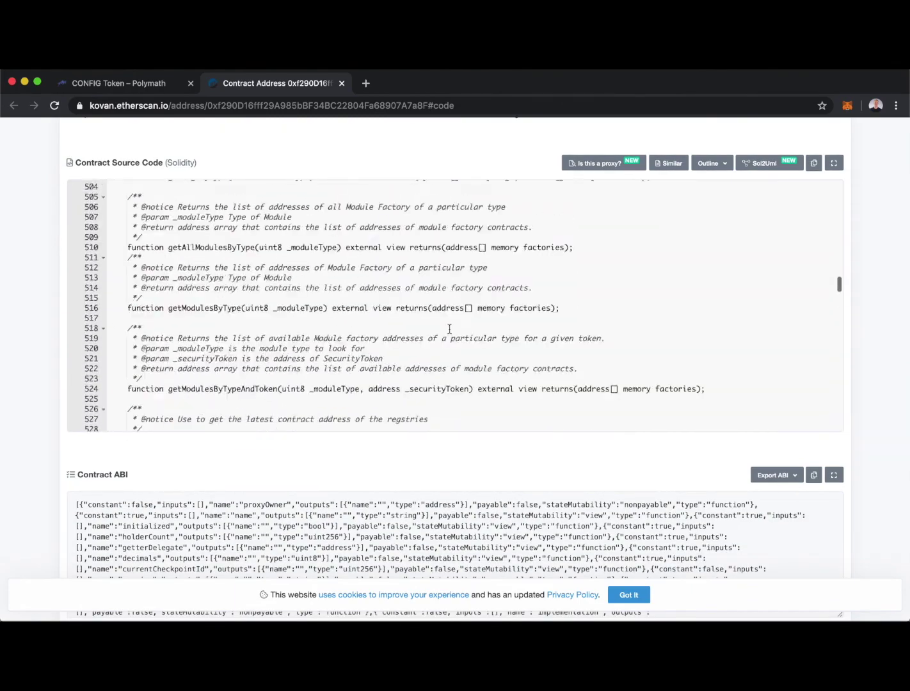
- Switch back to the CONFIG Token – Polymath tab and close the Etherscan Contract Address tab
{"action": "left_click", "coordinate": [118, 84]}
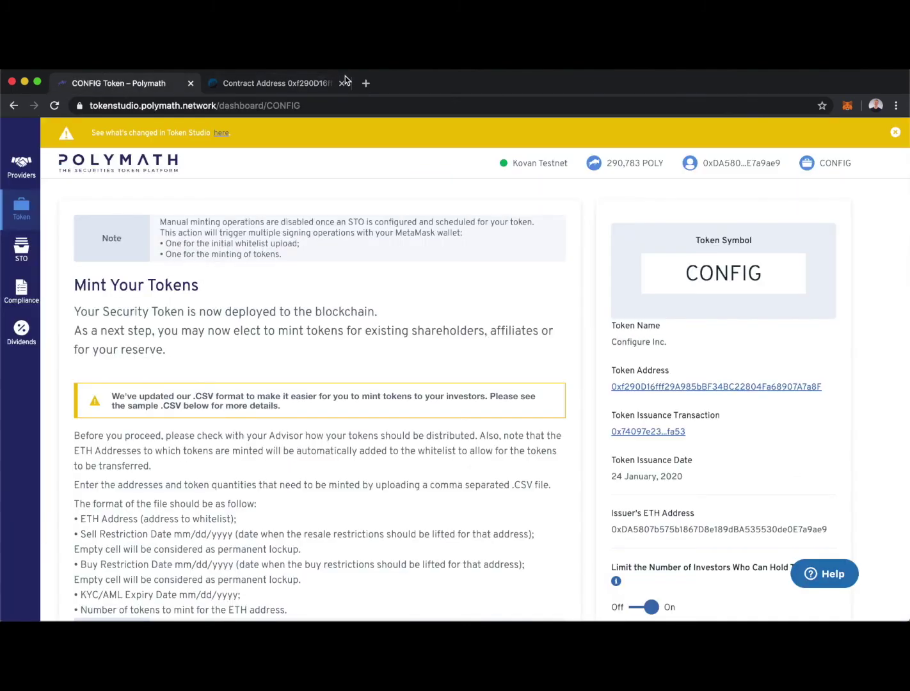
{"action": "left_click", "coordinate": [342, 84]}
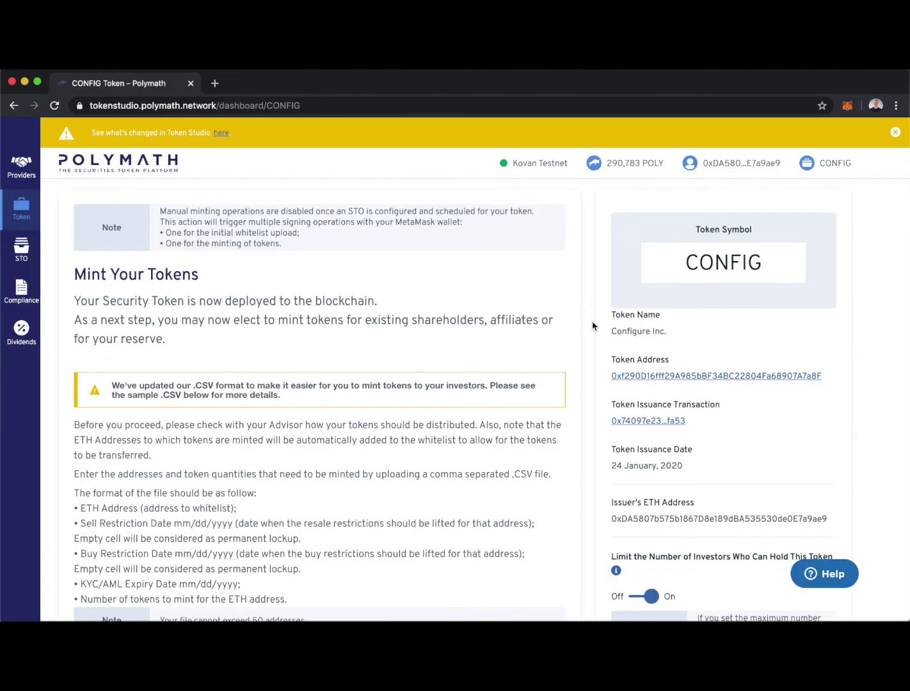